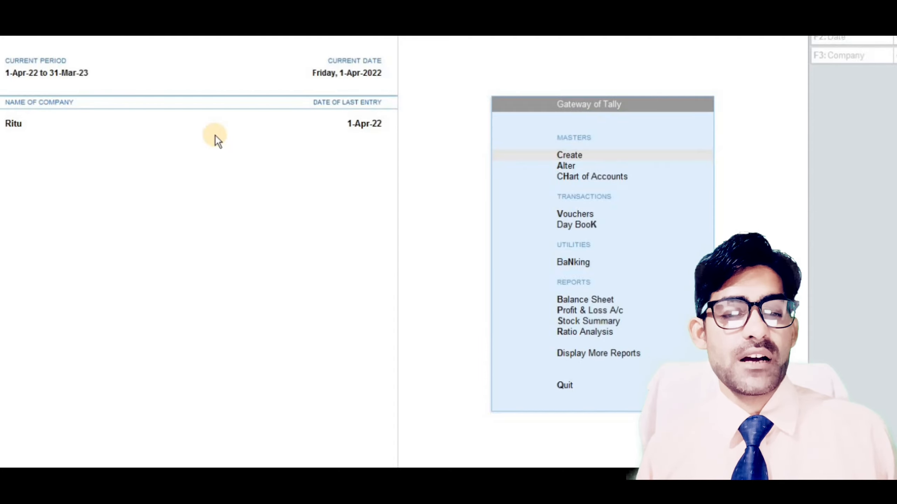
# Step: Start creating a new Budget master from the expanded list of masters
pyautogui.click(224, 168)
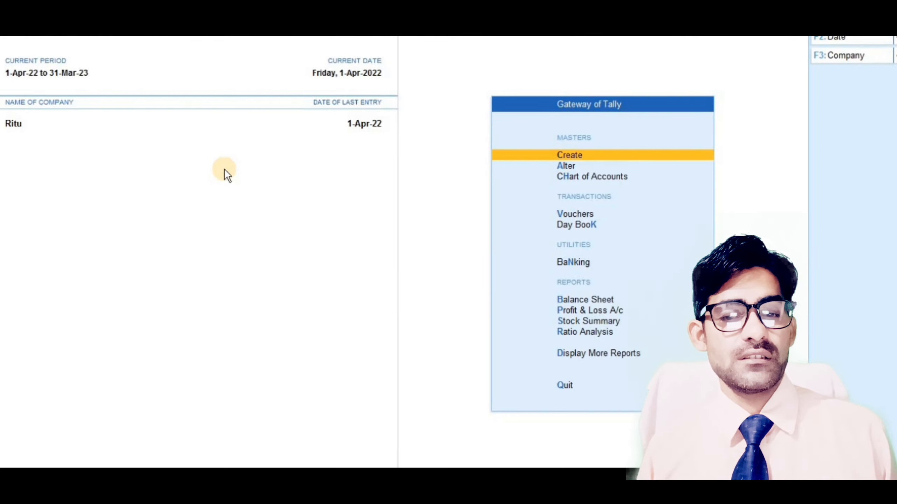
pyautogui.press('Return')
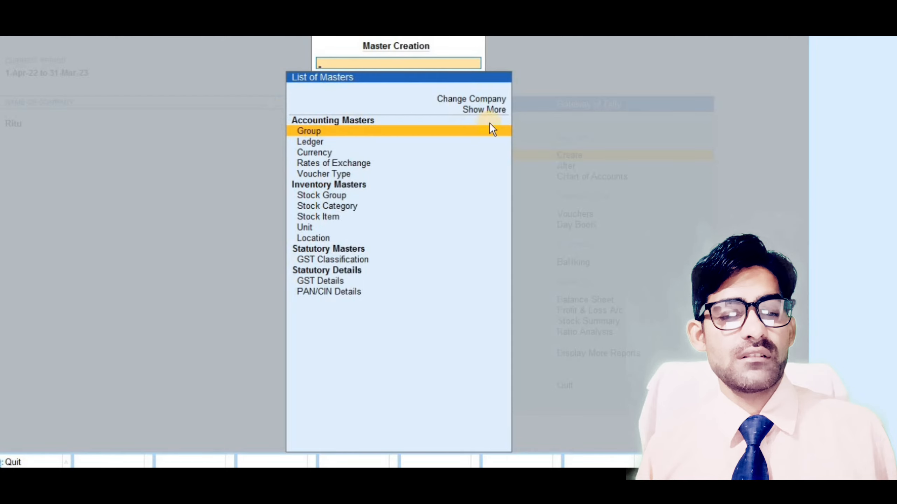
pyautogui.click(491, 110)
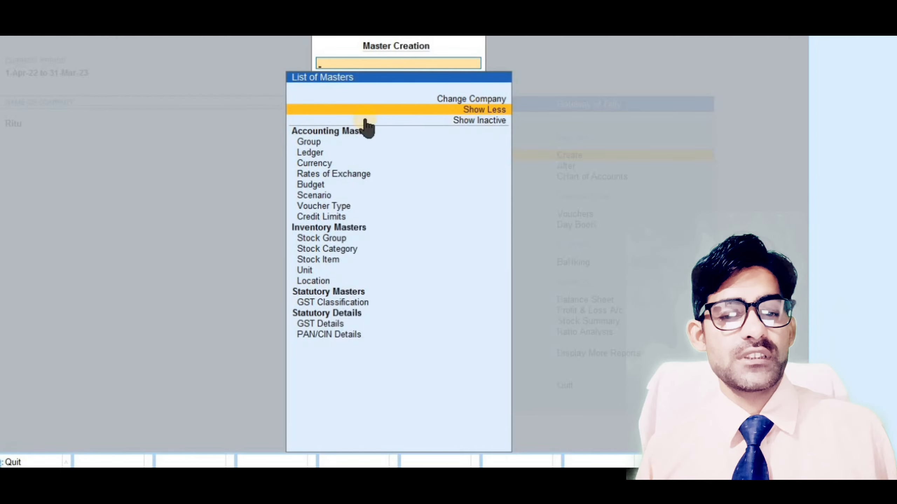
pyautogui.click(311, 184)
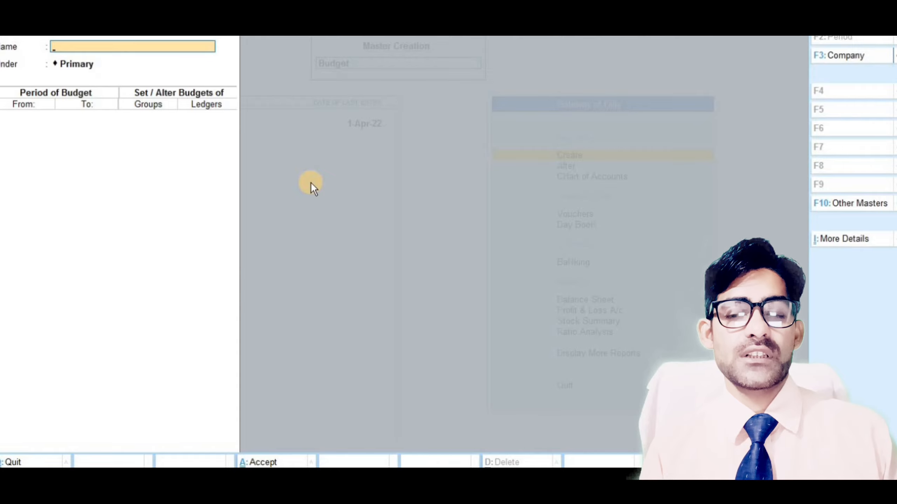
# Step: Name the budget "New Budget 2023" and place it under Primary
pyautogui.write('New ')
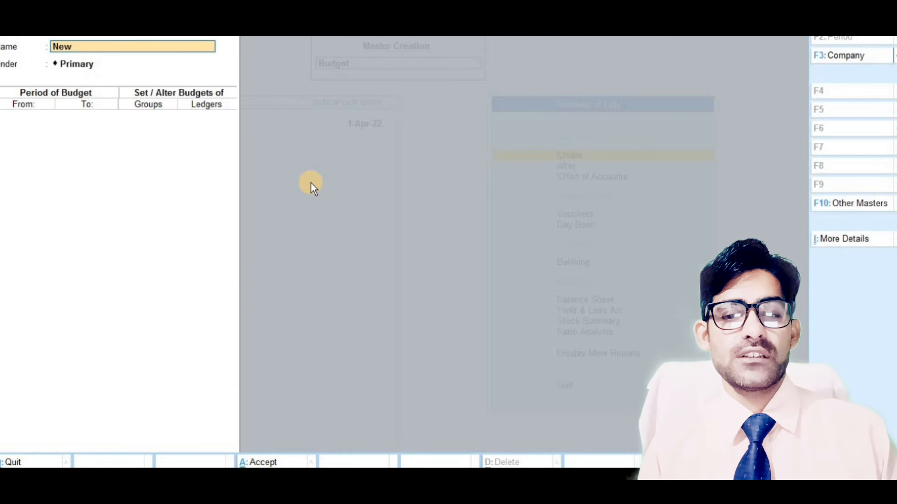
pyautogui.write('b')
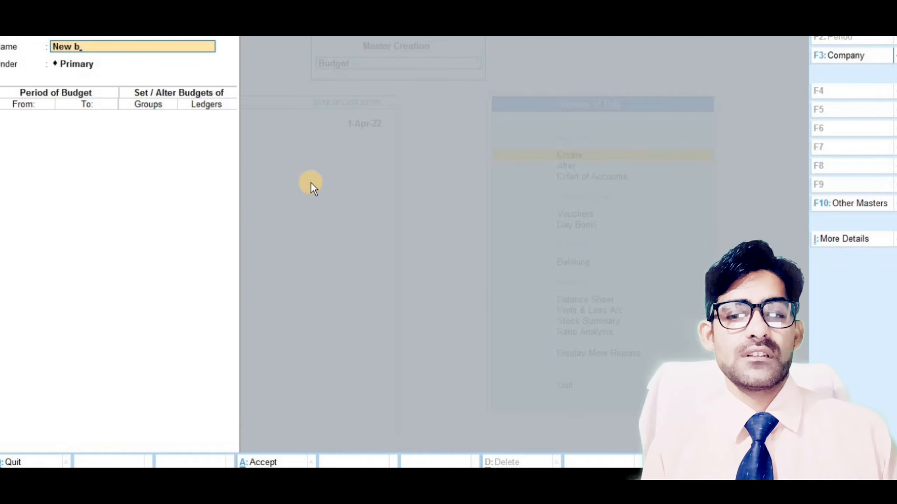
pyautogui.write('ud')
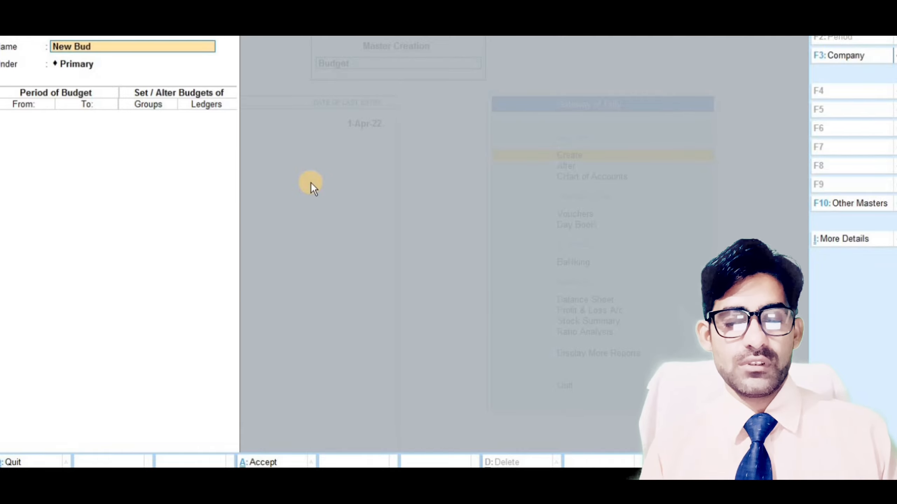
pyautogui.write('ger')
pyautogui.press('BackSpace')
pyautogui.write('t')
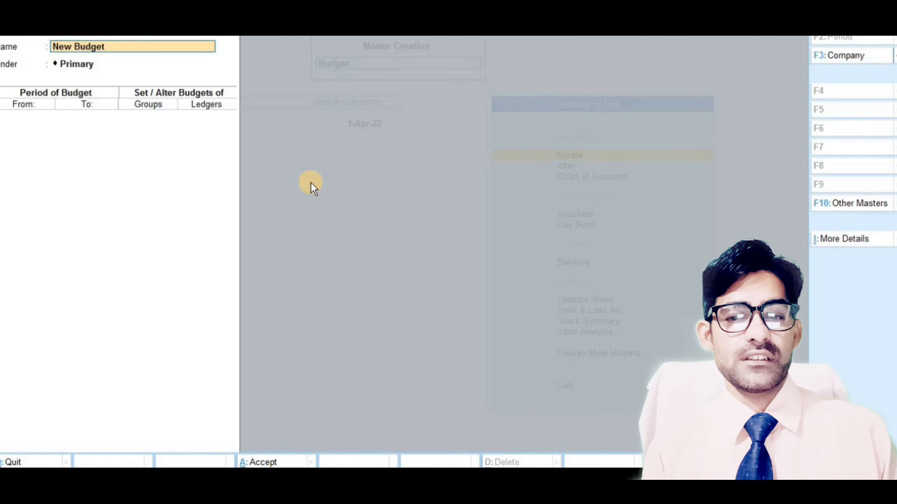
pyautogui.write(' 2023')
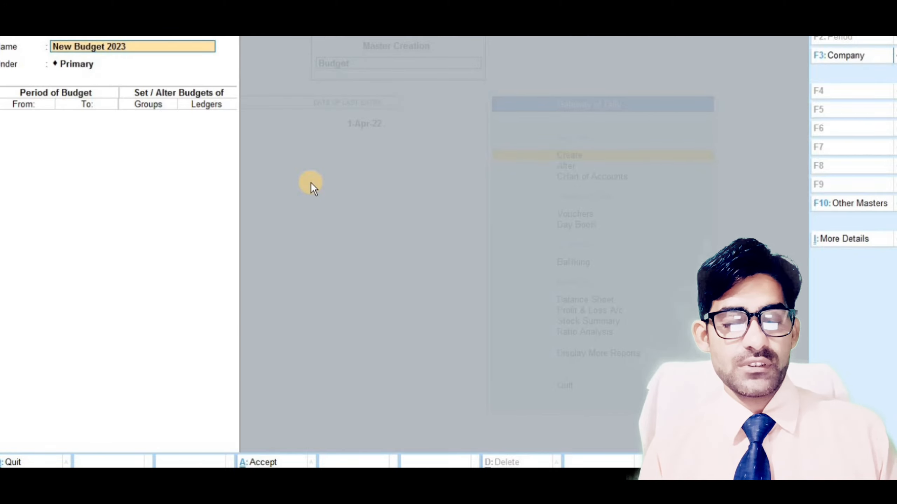
pyautogui.press('Return')
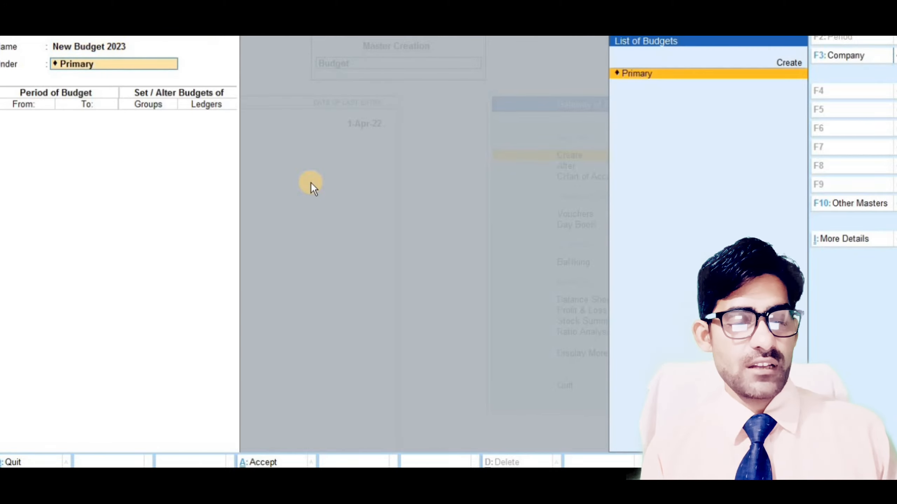
pyautogui.press('Return')
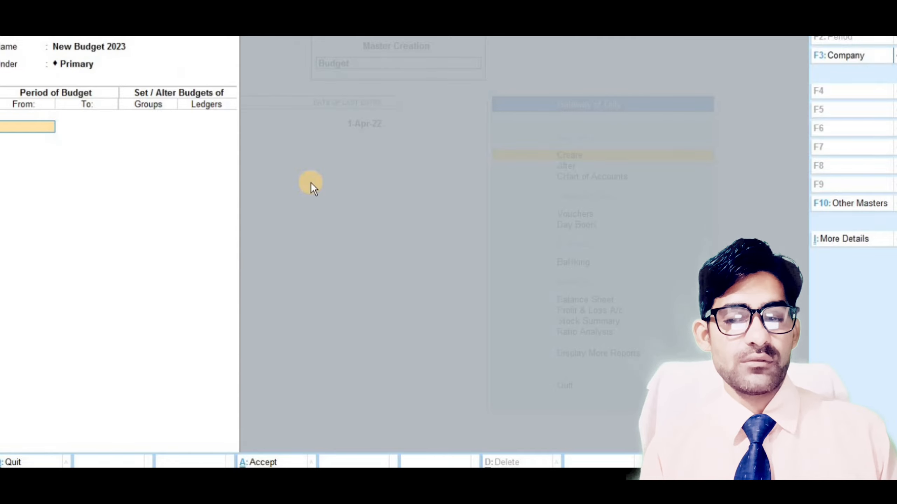
# Step: Set the budget period from 1-Apr-22 to 31-Mar-23
pyautogui.write('01-')
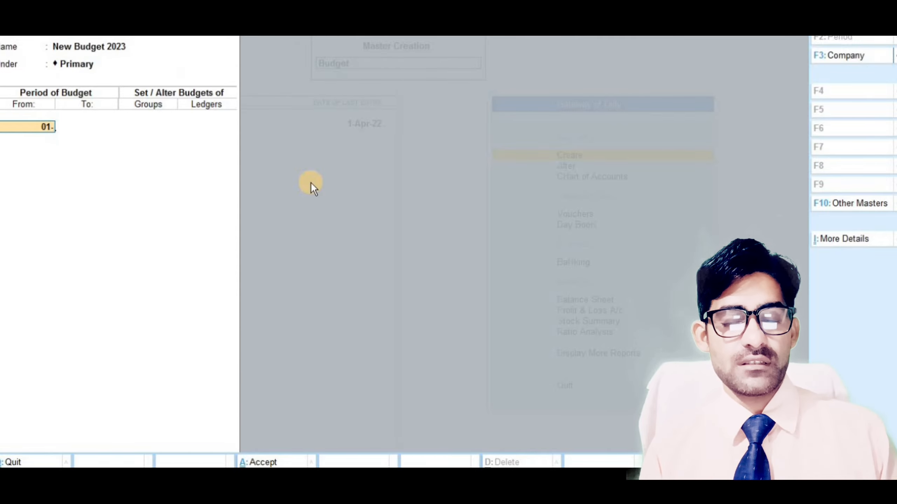
pyautogui.write('04')
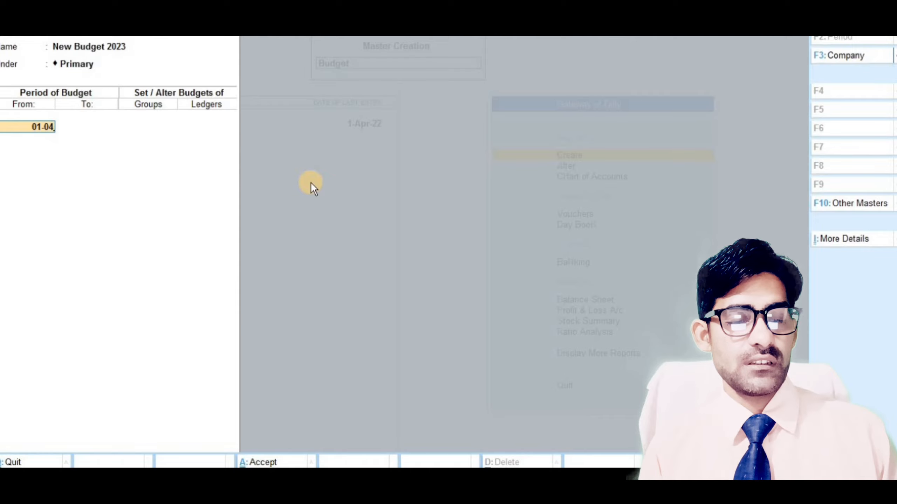
pyautogui.press('Return')
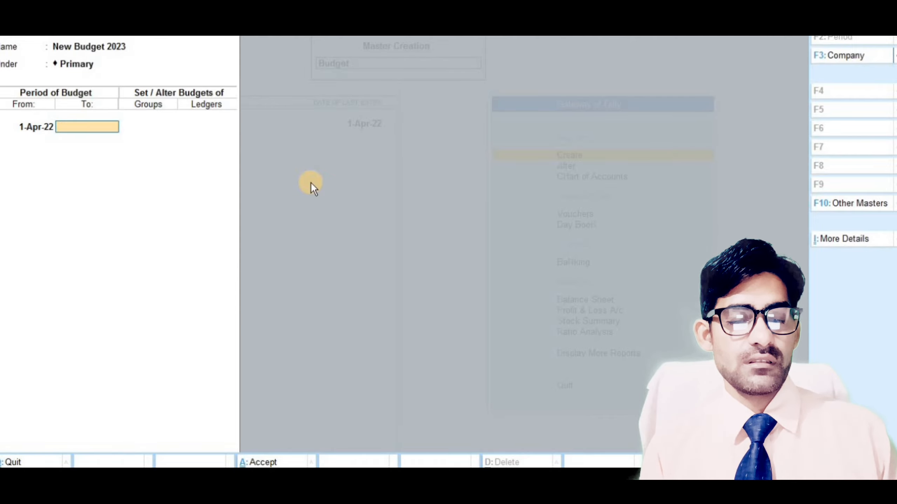
pyautogui.write('31-')
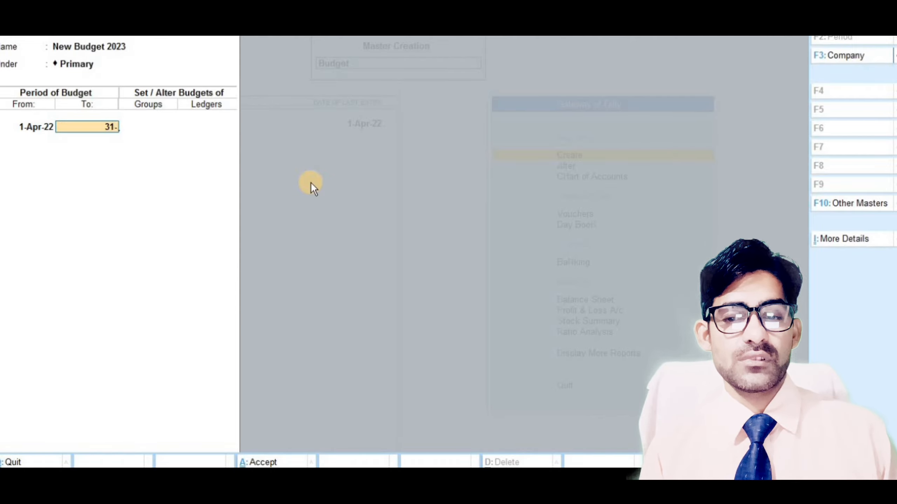
pyautogui.write('03-')
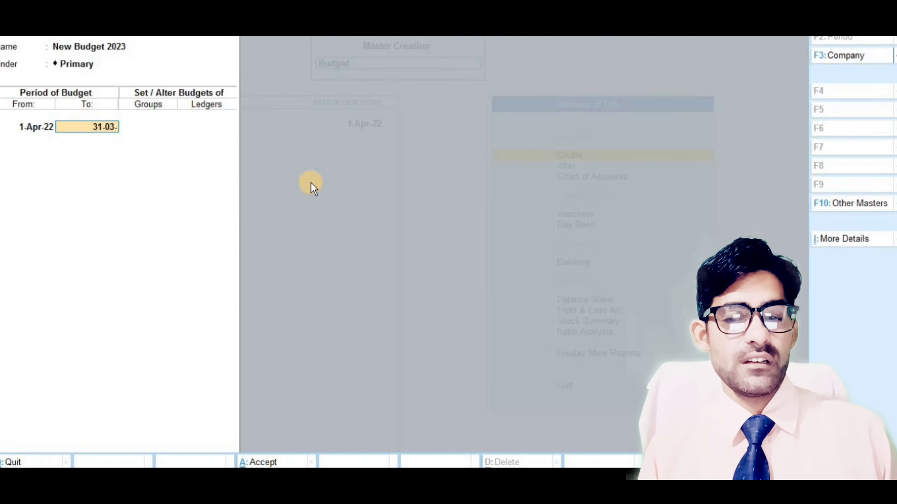
pyautogui.write('23')
pyautogui.press('Return')
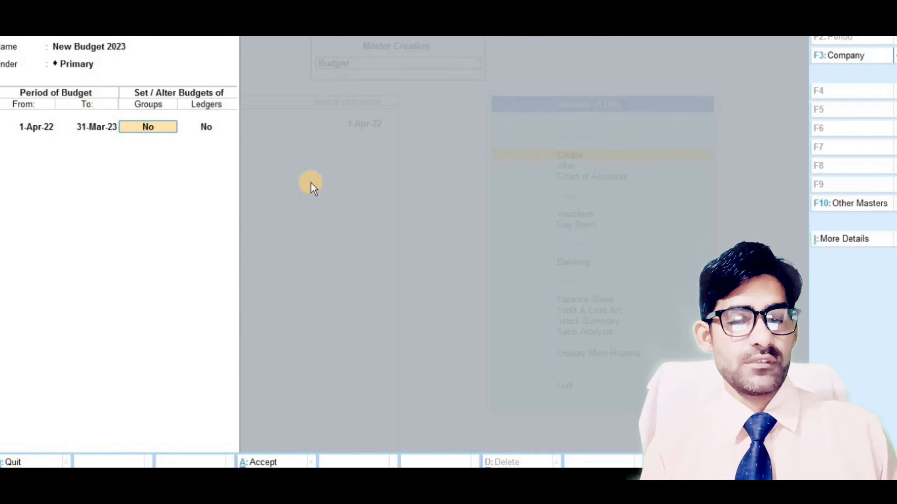
# Step: Leave group budgets at No and enable ledger budgets for the period
pyautogui.press('Return')
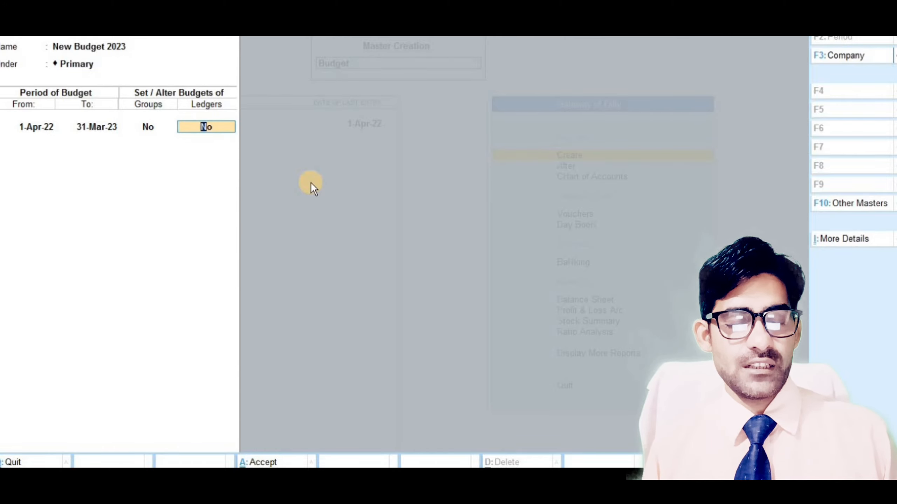
pyautogui.write('y')
pyautogui.press('Return')
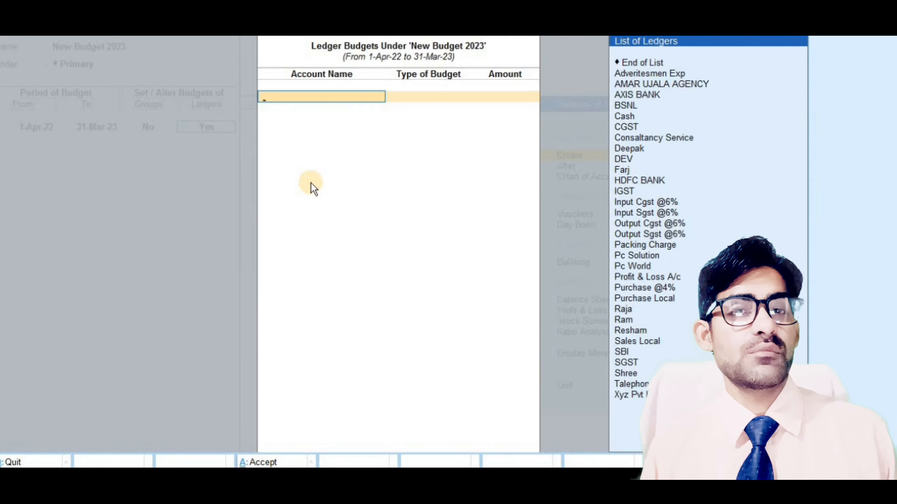
# Step: Add a ledger budget for Adveritesmen Exp on closing balance with an amount of 80 and accept it
pyautogui.press('Down')
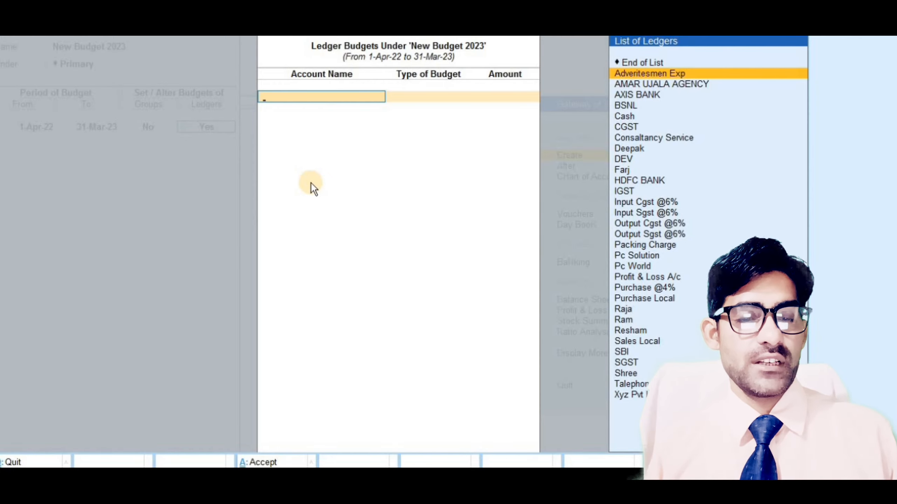
pyautogui.press('Return')
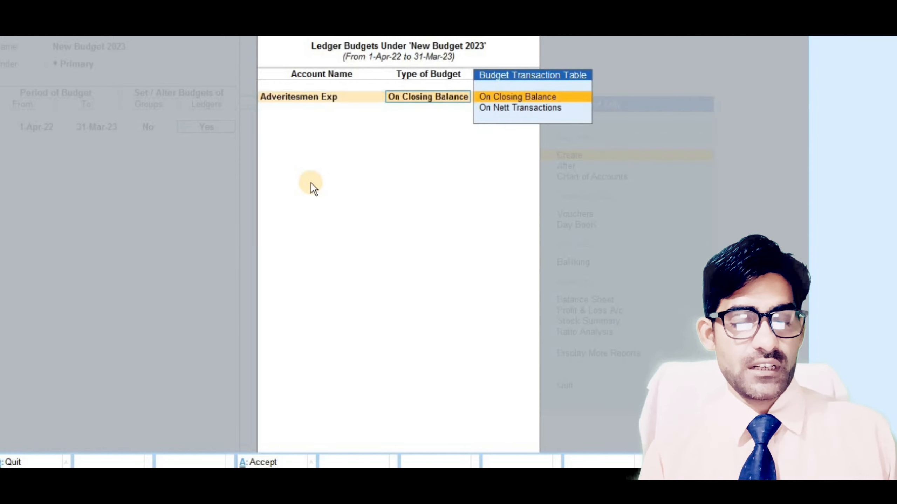
pyautogui.press('Return')
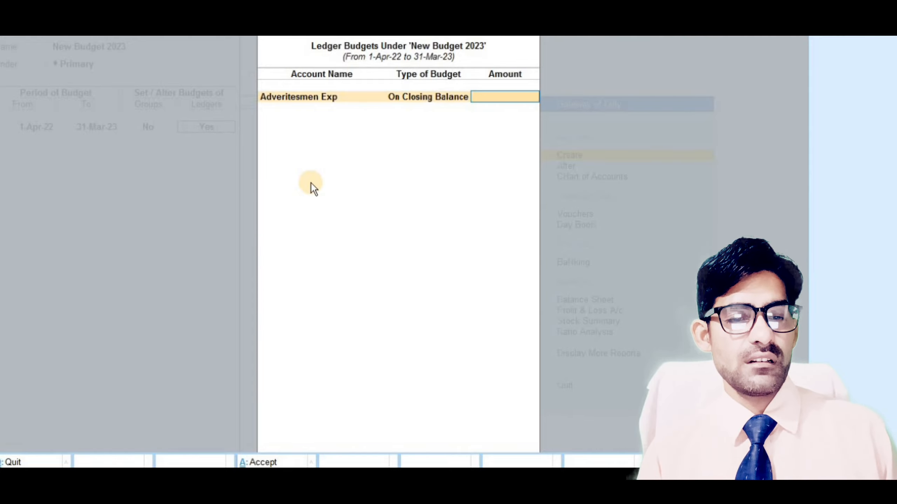
pyautogui.write('80')
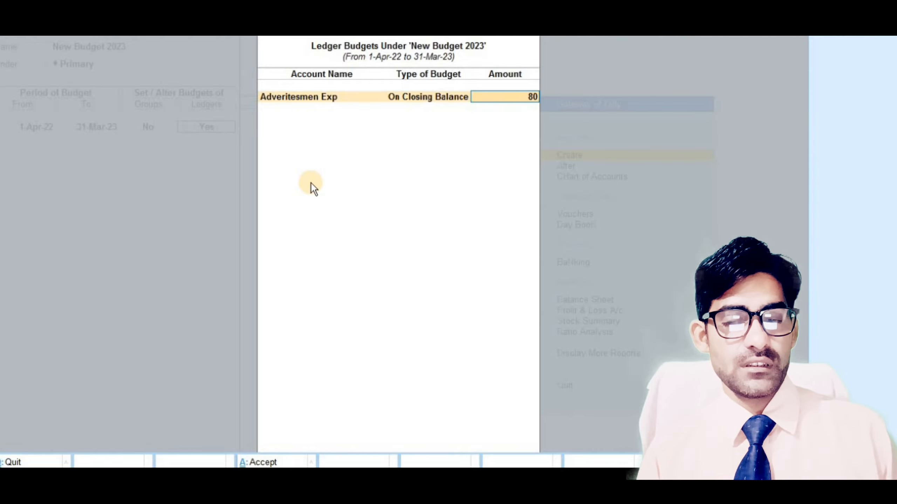
pyautogui.hotkey('ctrl', 'a')
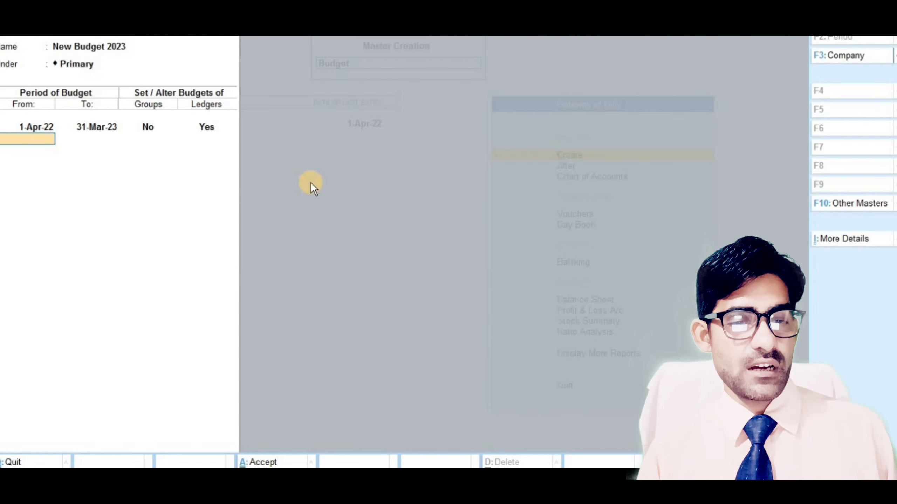
# Step: Reopen the ledger budgets and set the Adveritesmen Exp amount to 80000
pyautogui.press('BackSpace')
pyautogui.press('Return')
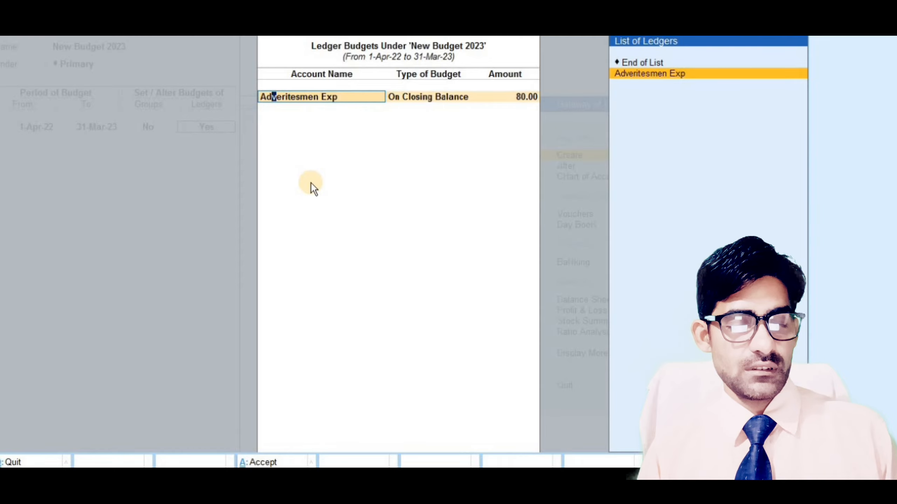
pyautogui.press('Return')
pyautogui.press('Return')
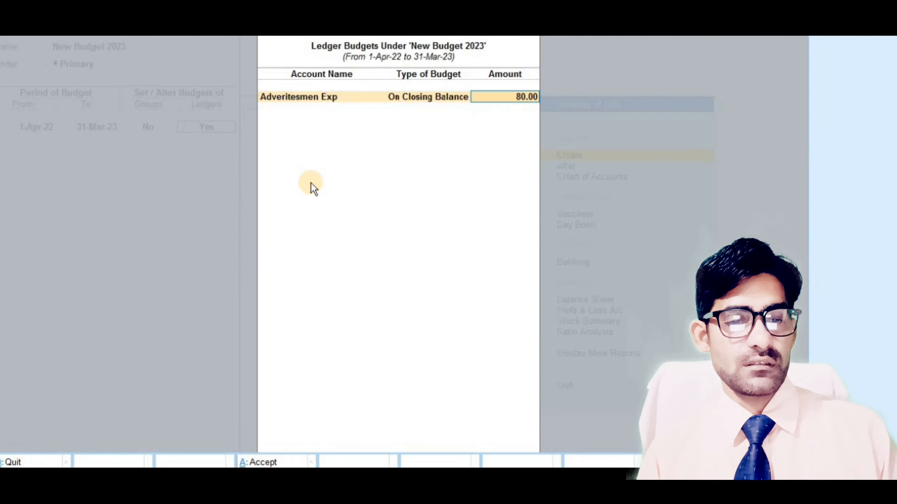
pyautogui.write('8')
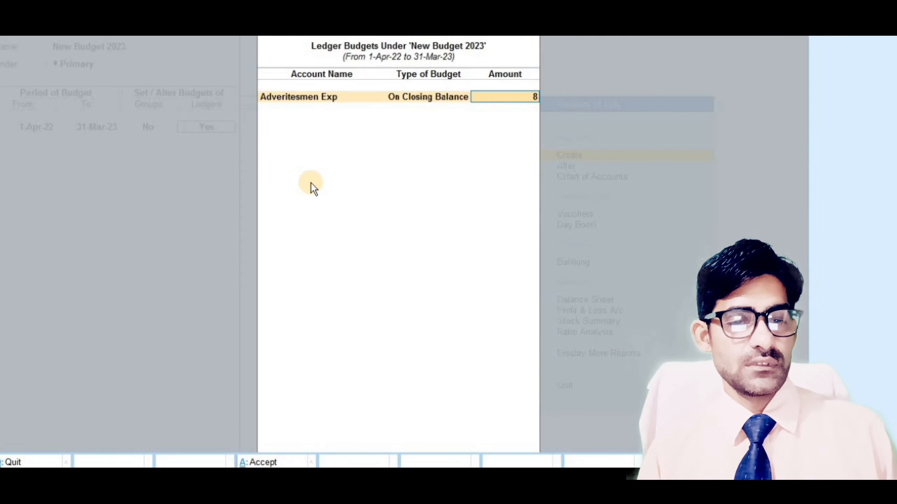
pyautogui.write('0000')
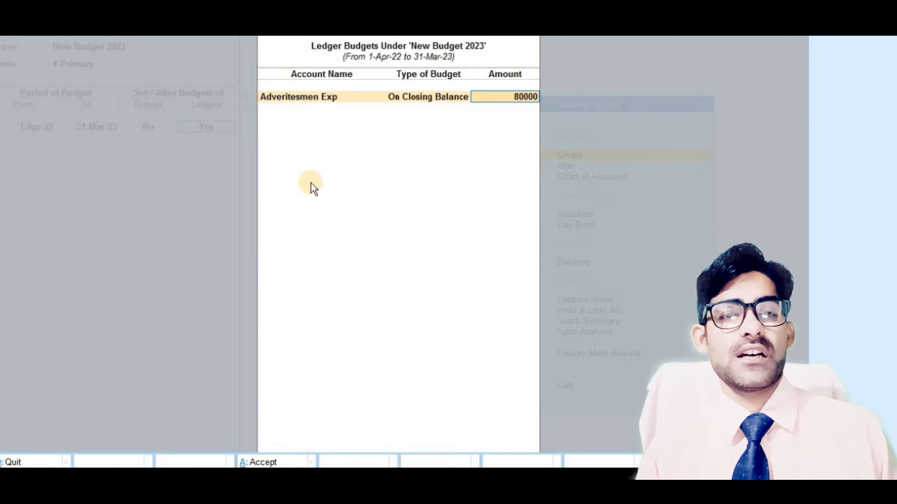
pyautogui.press('Return')
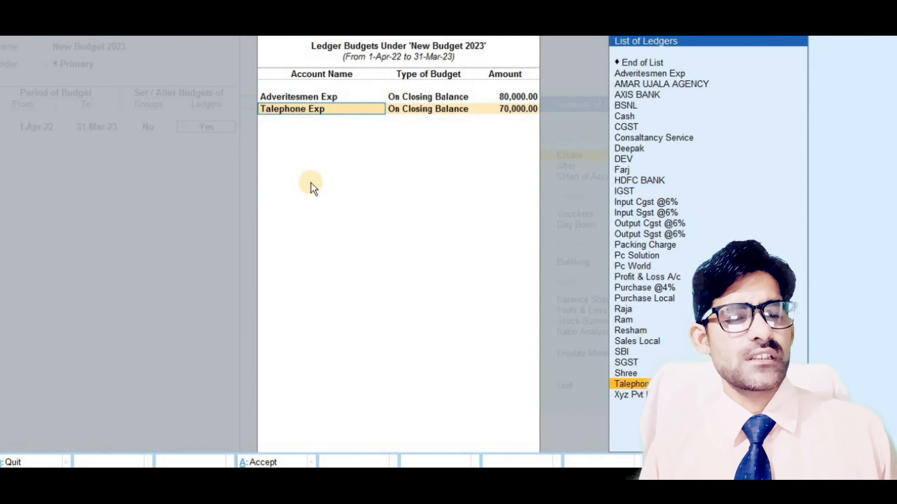
# Step: Look through the list of ledgers for the expense accounts available for the second budget row
pyautogui.press('Up')
pyautogui.press('Up')
pyautogui.press('Up')
pyautogui.press('Up')
pyautogui.press('Up')
pyautogui.press('Up')
pyautogui.press('Up')
pyautogui.press('Up')
pyautogui.press('Up')
pyautogui.press('Up')
pyautogui.press('Up')
pyautogui.press('Up')
pyautogui.press('Up')
pyautogui.press('Up')
pyautogui.press('Up')
pyautogui.press('Up')
pyautogui.press('Up')
pyautogui.press('Up')
pyautogui.press('Up')
pyautogui.press('Up')
pyautogui.press('Up')
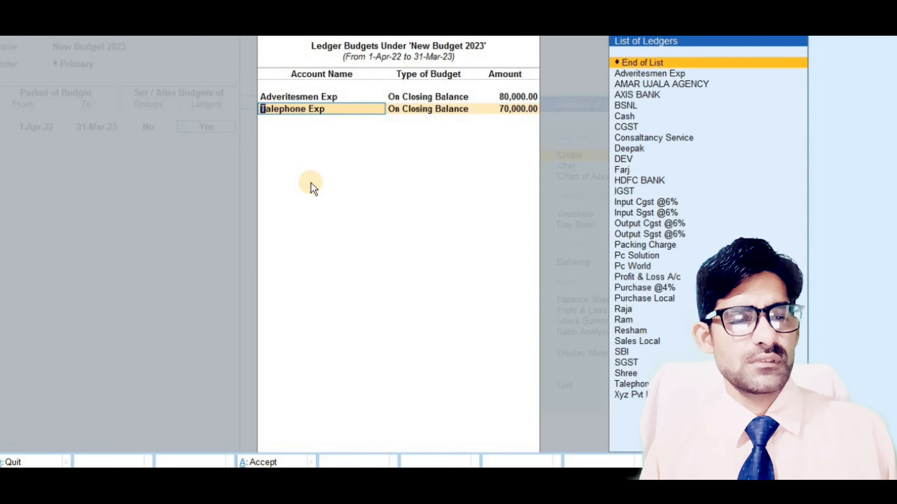
pyautogui.press('Down')
pyautogui.press('Down')
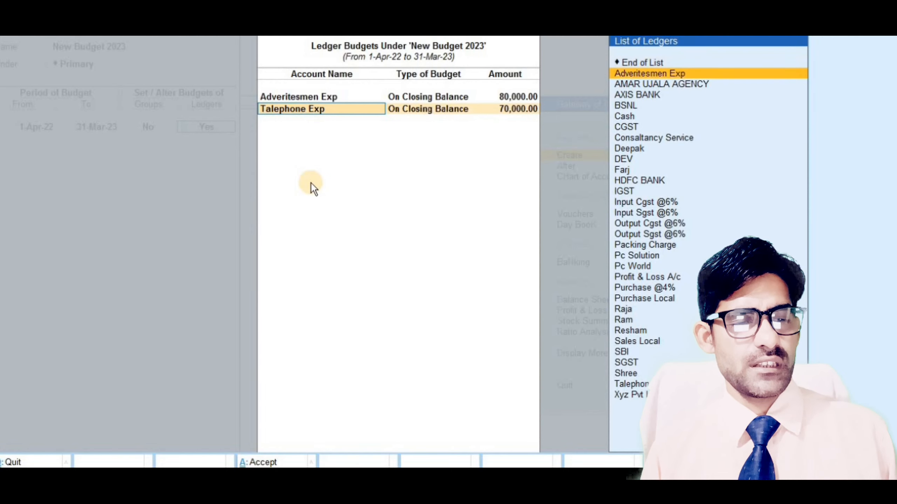
pyautogui.press('Down')
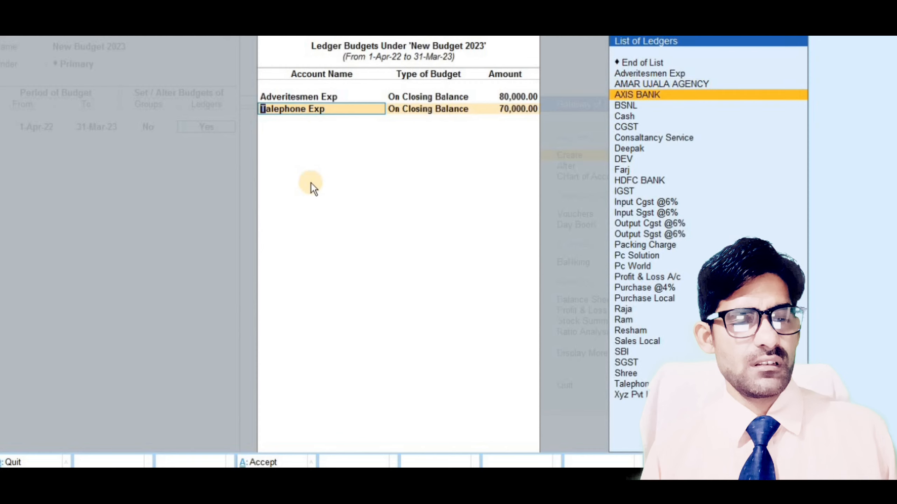
pyautogui.press('Down')
pyautogui.press('Down')
pyautogui.press('Down')
pyautogui.press('Down')
pyautogui.press('Down')
pyautogui.press('Down')
pyautogui.press('Down')
pyautogui.press('Down')
pyautogui.press('Down')
pyautogui.press('Down')
pyautogui.press('Down')
pyautogui.press('Down')
pyautogui.press('Down')
pyautogui.press('Down')
pyautogui.press('Down')
pyautogui.press('Down')
pyautogui.press('Down')
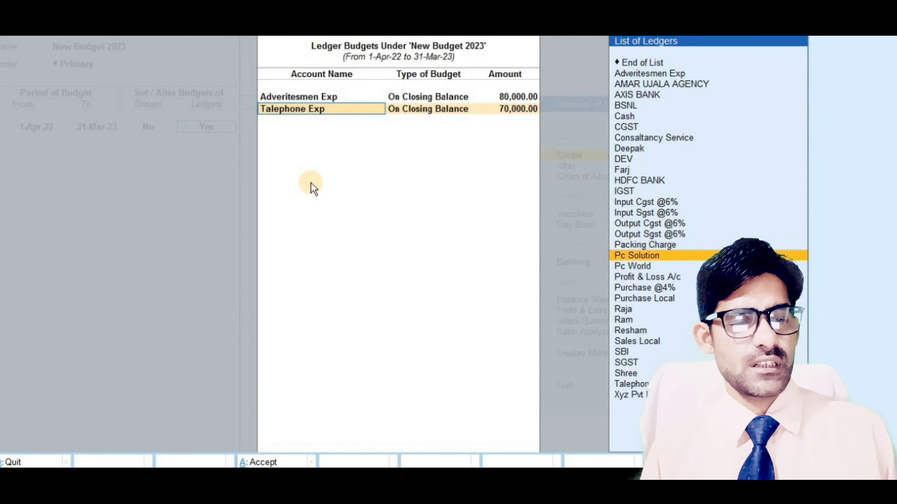
pyautogui.press('Down')
pyautogui.press('Down')
pyautogui.press('Down')
pyautogui.press('Up')
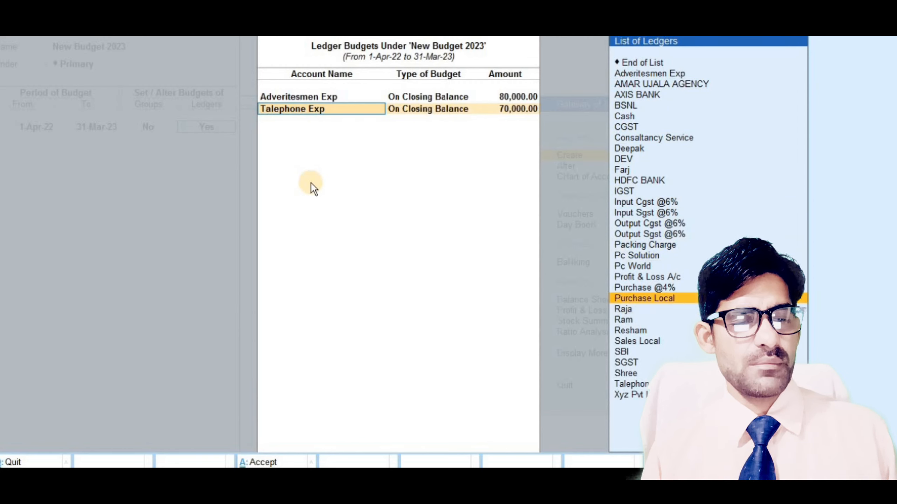
pyautogui.press('Up')
pyautogui.press('Up')
pyautogui.press('Up')
pyautogui.press('Up')
pyautogui.press('Down')
pyautogui.press('Down')
pyautogui.press('Down')
pyautogui.press('Down')
pyautogui.press('Down')
pyautogui.press('Down')
pyautogui.press('Down')
pyautogui.press('Down')
pyautogui.press('Down')
pyautogui.press('Down')
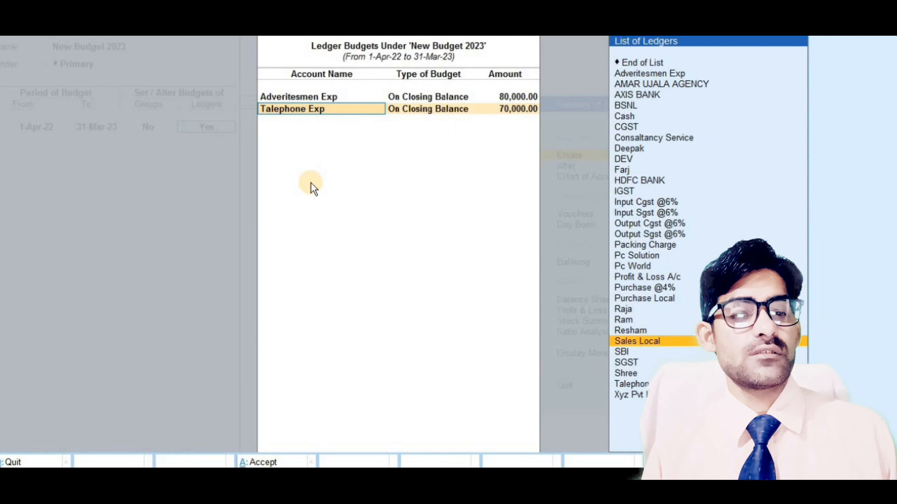
pyautogui.press('Down')
pyautogui.press('Down')
pyautogui.press('Down')
pyautogui.press('Up')
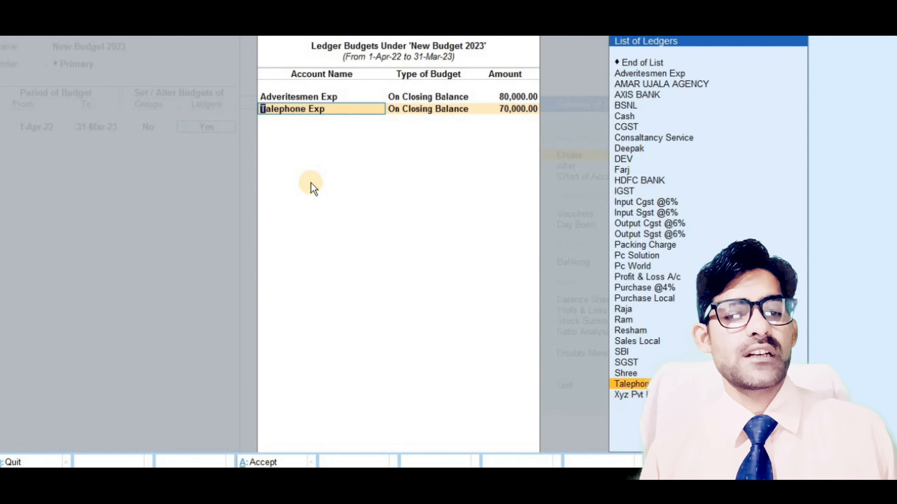
# Step: Clear the Talephone Exp row from the ledger budgets by choosing End of List as its account
pyautogui.press('Up')
pyautogui.press('Up')
pyautogui.press('Up')
pyautogui.press('Up')
pyautogui.press('Up')
pyautogui.press('Up')
pyautogui.press('Up')
pyautogui.press('Up')
pyautogui.press('Up')
pyautogui.press('Up')
pyautogui.press('Up')
pyautogui.press('Up')
pyautogui.press('Up')
pyautogui.press('Up')
pyautogui.press('Up')
pyautogui.press('Up')
pyautogui.press('Up')
pyautogui.press('Up')
pyautogui.press('Up')
pyautogui.press('Up')
pyautogui.press('Up')
pyautogui.press('Up')
pyautogui.press('Up')
pyautogui.press('Up')
pyautogui.press('Up')
pyautogui.press('Up')
pyautogui.press('Up')
pyautogui.press('Up')
pyautogui.press('Up')
pyautogui.press('Up')
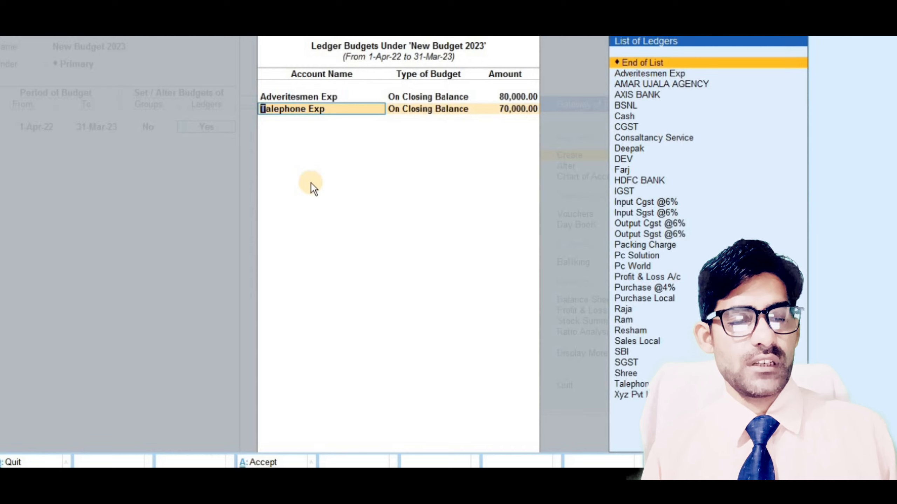
pyautogui.press('Return')
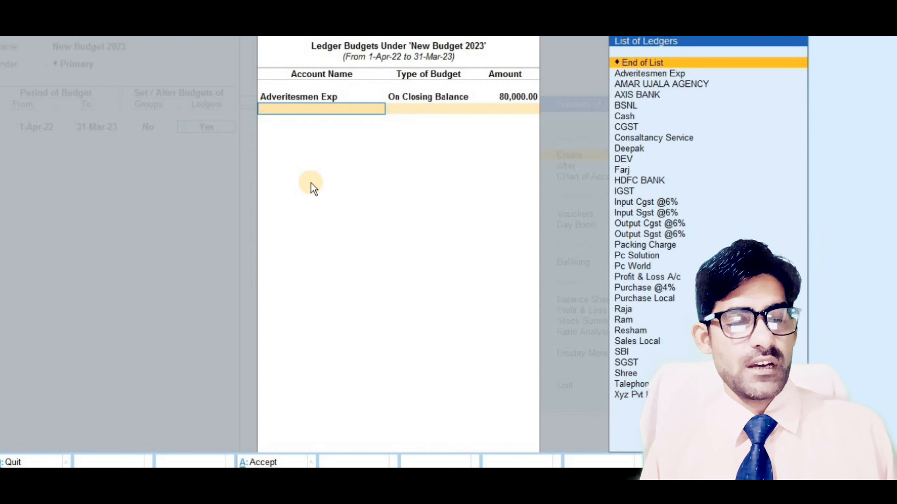
# Step: Add a ledger budget for Talephone Exp on closing balance with an amount of 50000 and accept the budget
pyautogui.press('Down')
pyautogui.press('Down')
pyautogui.press('Down')
pyautogui.press('Down')
pyautogui.press('Down')
pyautogui.press('Down')
pyautogui.press('Down')
pyautogui.press('Down')
pyautogui.press('Down')
pyautogui.press('Down')
pyautogui.press('Down')
pyautogui.press('Down')
pyautogui.press('Down')
pyautogui.press('Down')
pyautogui.press('Down')
pyautogui.press('Down')
pyautogui.press('Down')
pyautogui.press('Down')
pyautogui.press('Down')
pyautogui.press('Down')
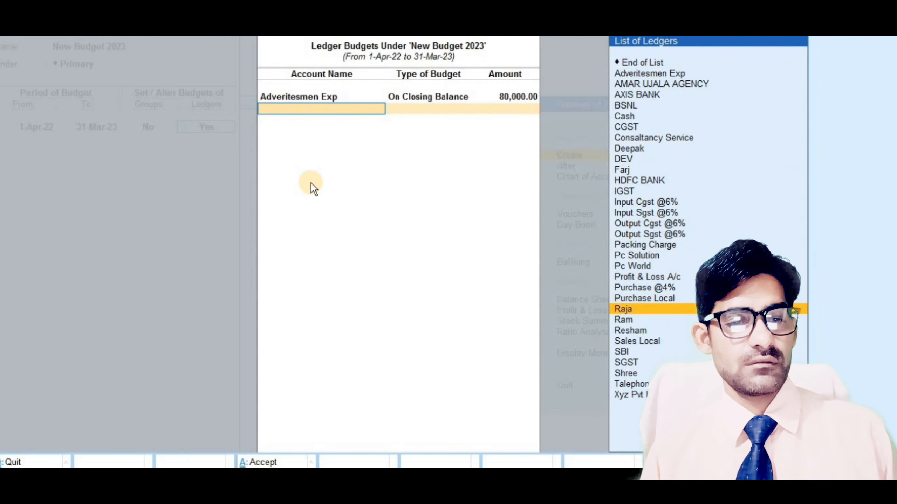
pyautogui.press('Down')
pyautogui.press('Down')
pyautogui.press('Down')
pyautogui.press('Down')
pyautogui.press('Down')
pyautogui.press('Down')
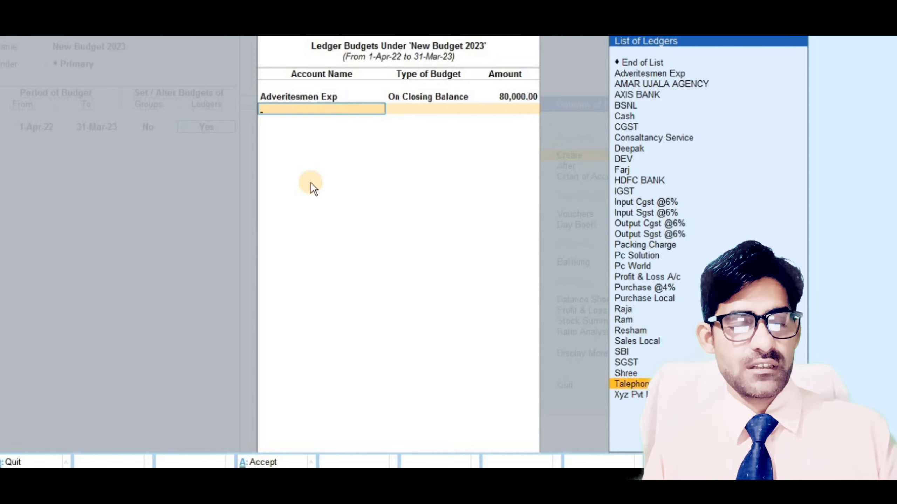
pyautogui.press('Return')
pyautogui.press('Return')
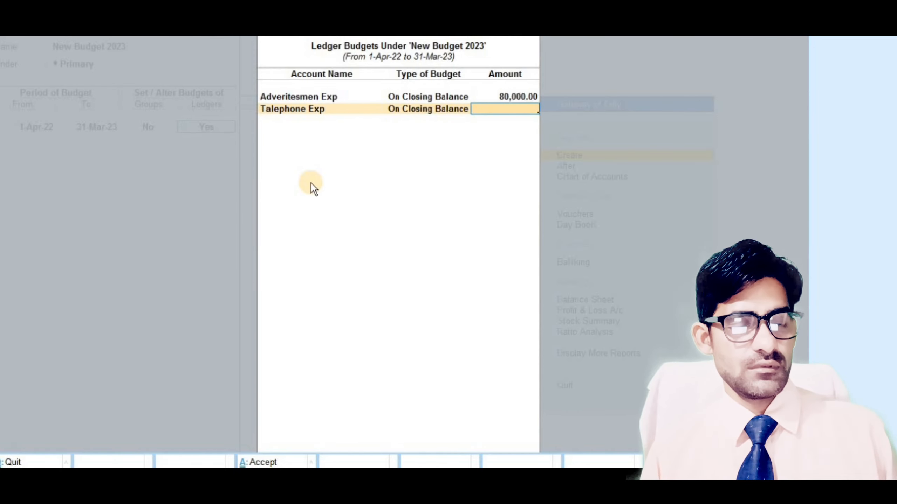
pyautogui.write('50')
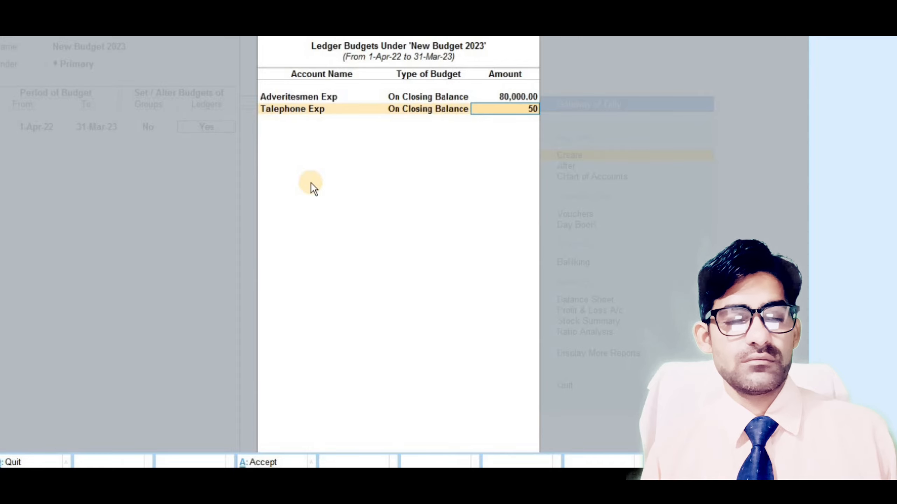
pyautogui.write('000')
pyautogui.press('Return')
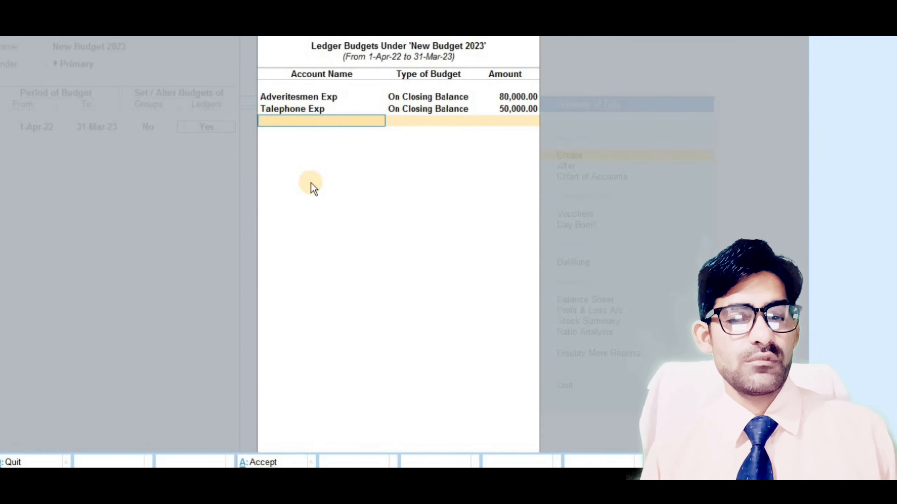
pyautogui.press('Return')
pyautogui.press('Return')
pyautogui.press('Return')
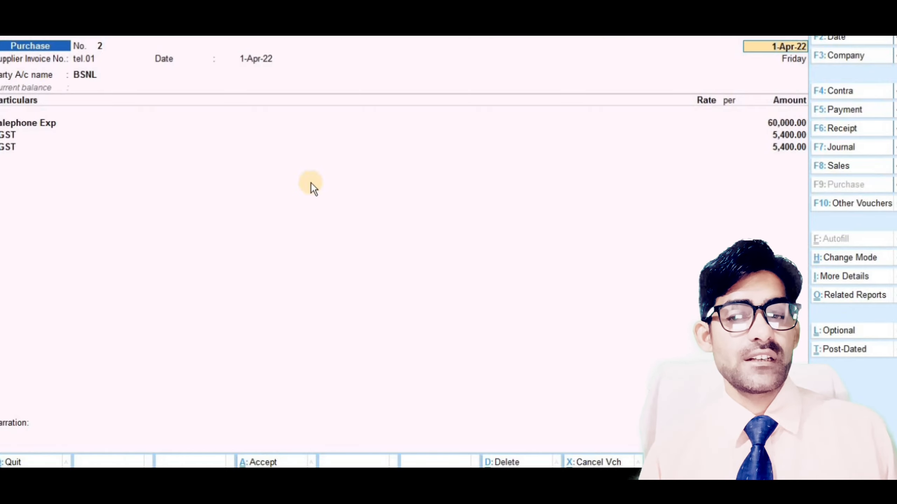
# Step: Examine the earlier vouchers from Purchase No. 2 for BSNL back to Payment No. 4, and leave voucher entry
pyautogui.press('pageup')
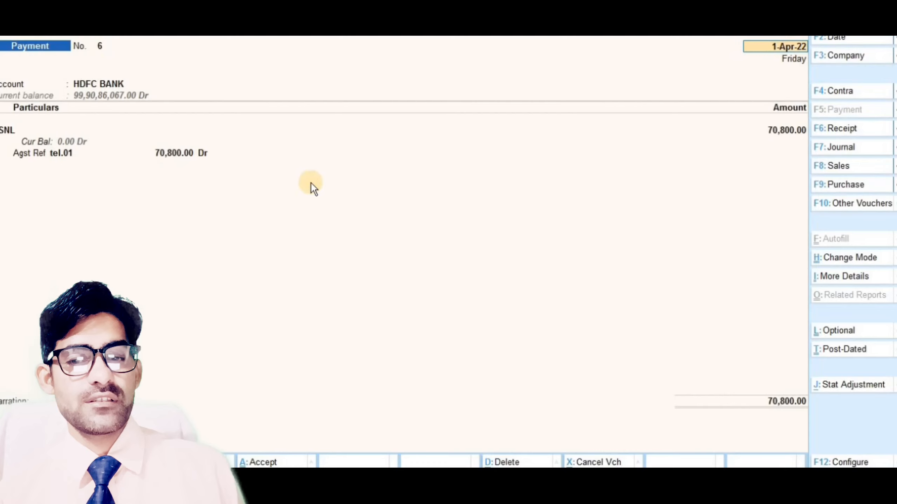
pyautogui.press('pageup')
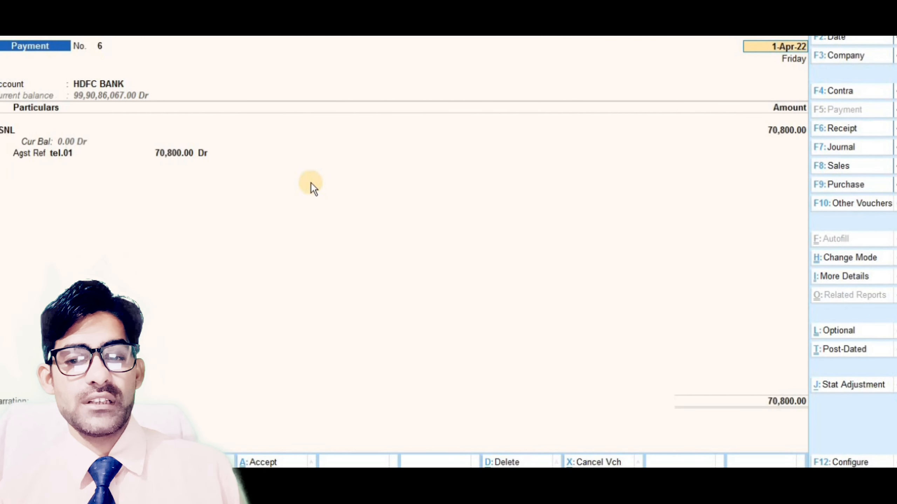
pyautogui.press('pageup')
pyautogui.press('pageup')
pyautogui.press('pageup')
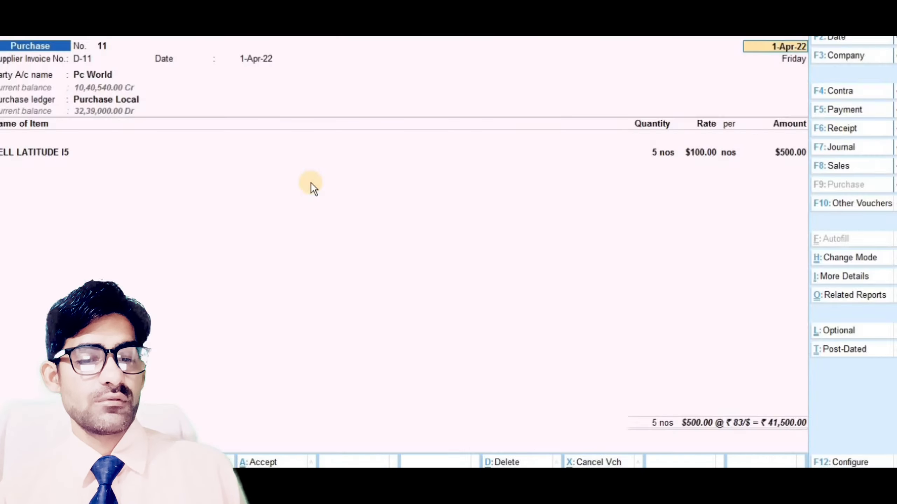
pyautogui.press('pageup')
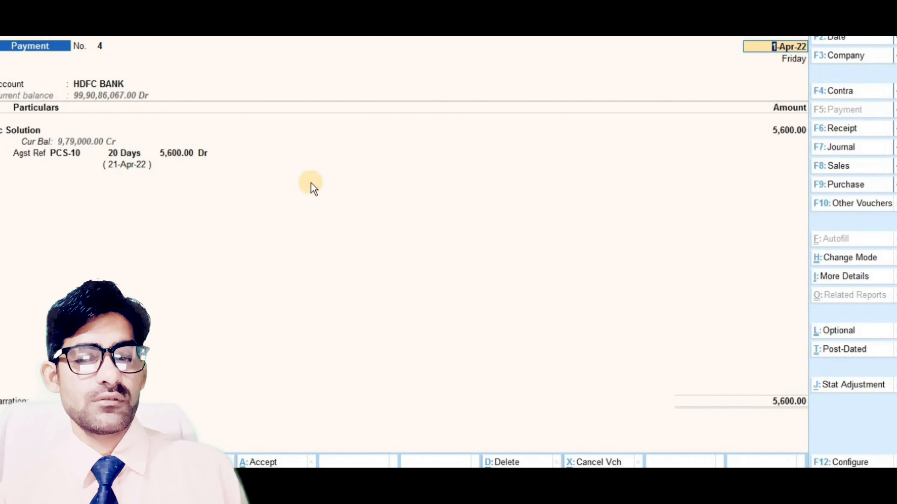
pyautogui.press('Escape')
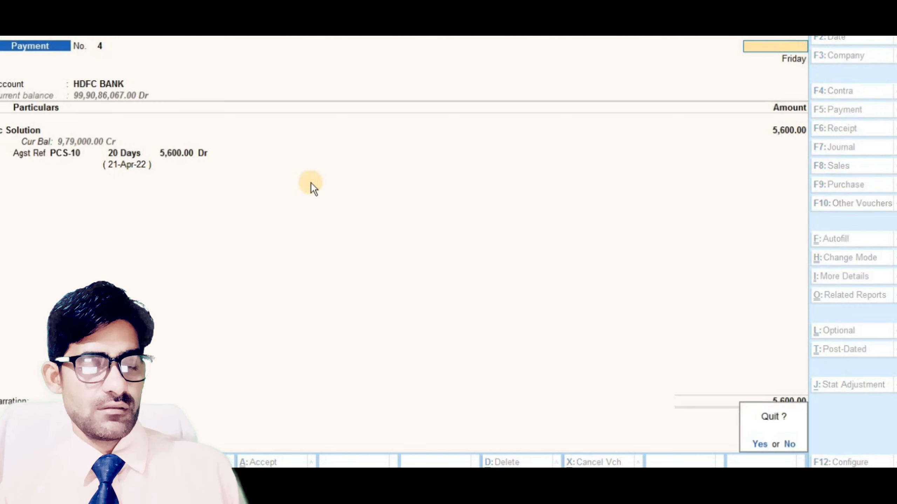
pyautogui.press('y')
pyautogui.press('Escape')
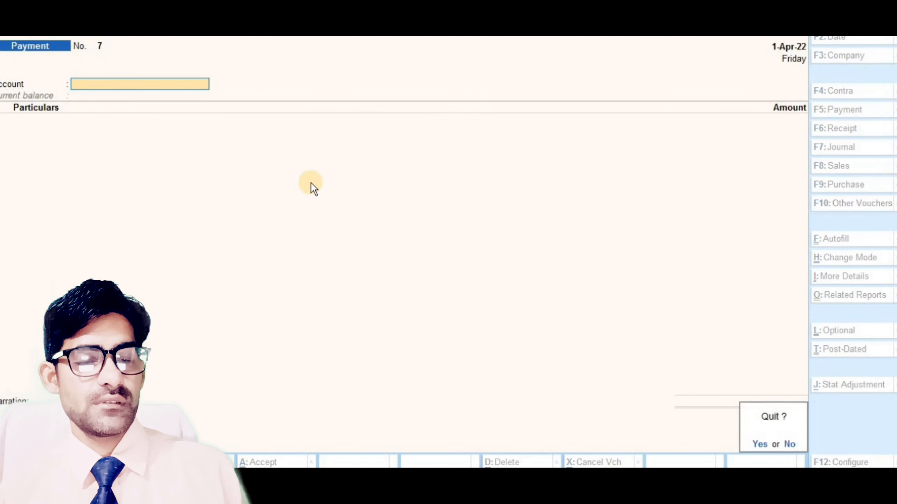
pyautogui.press('y')
# Step: Open the Balance Sheet and drill down into its Profit & Loss A/c
pyautogui.press('Down')
pyautogui.press('Down')
pyautogui.press('Down')
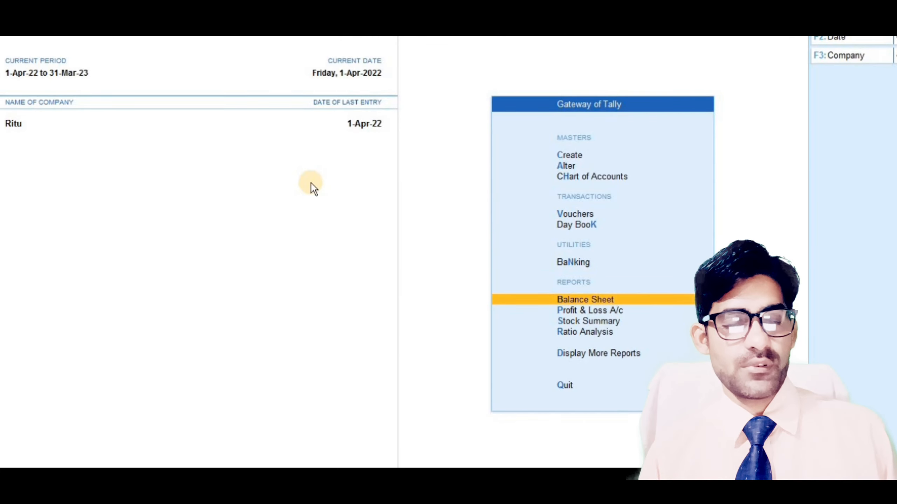
pyautogui.press('Return')
pyautogui.press('Down')
pyautogui.press('Down')
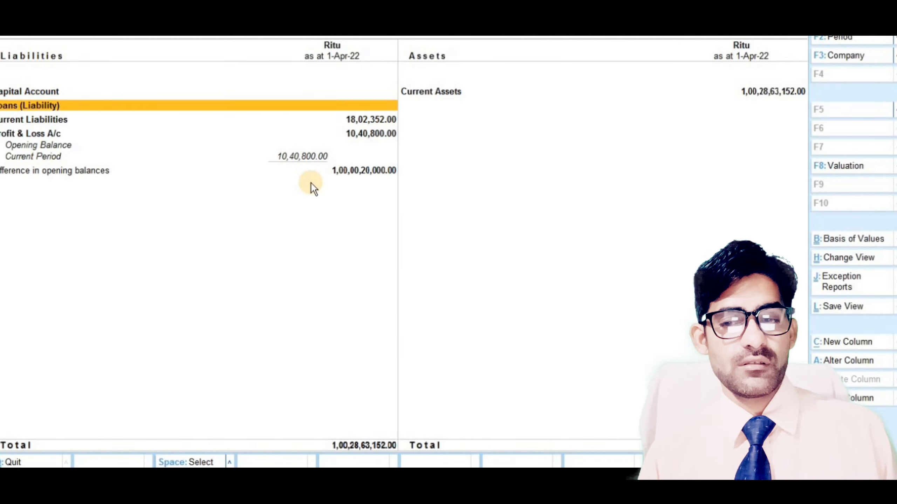
pyautogui.press('Down')
pyautogui.press('Return')
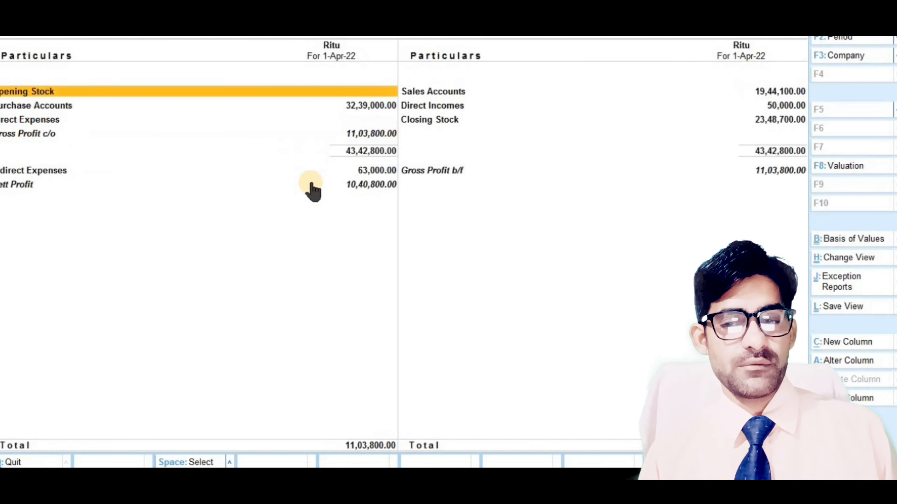
# Step: Drill into Indirect Expenses and display its budget variance against New Budget 2023
pyautogui.press('Down')
pyautogui.press('Down')
pyautogui.press('Down')
pyautogui.press('Down')
pyautogui.press('Down')
pyautogui.press('Up')
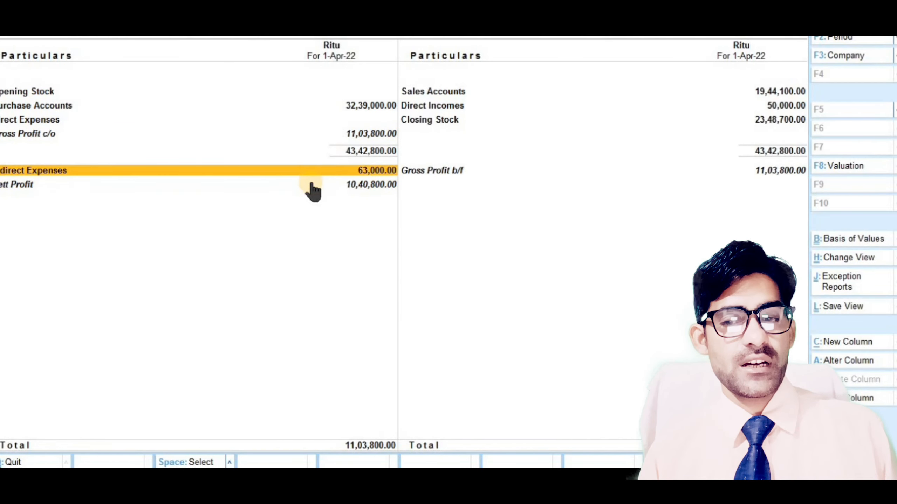
pyautogui.press('Return')
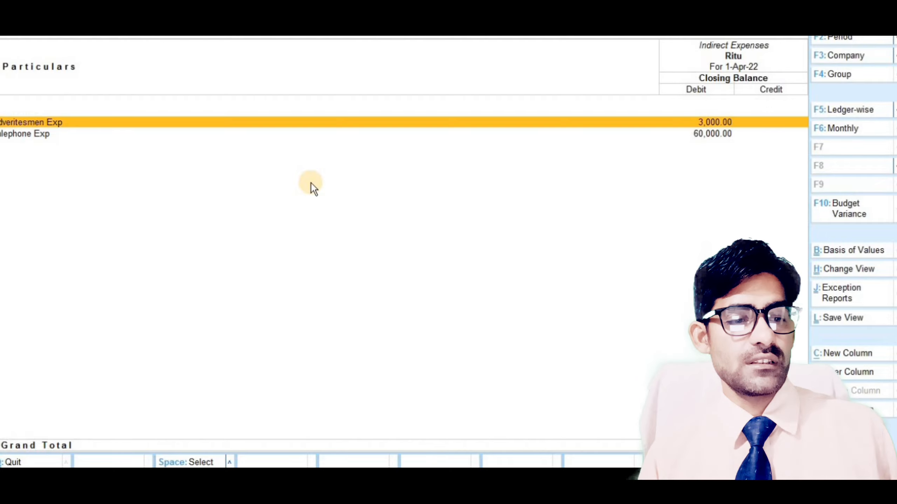
pyautogui.click(830, 209)
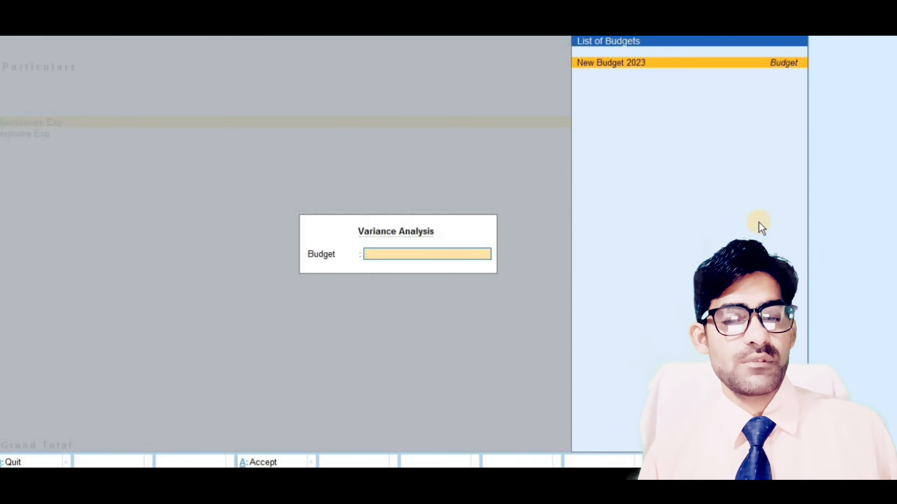
pyautogui.click(629, 66)
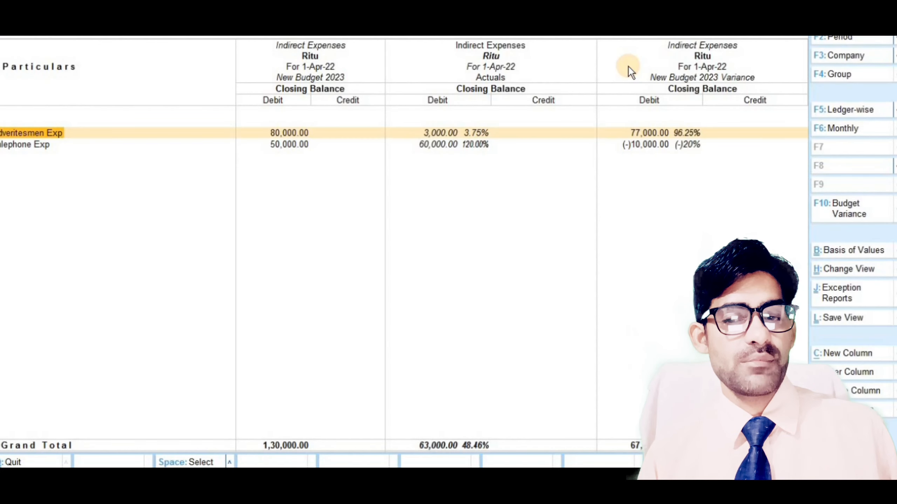